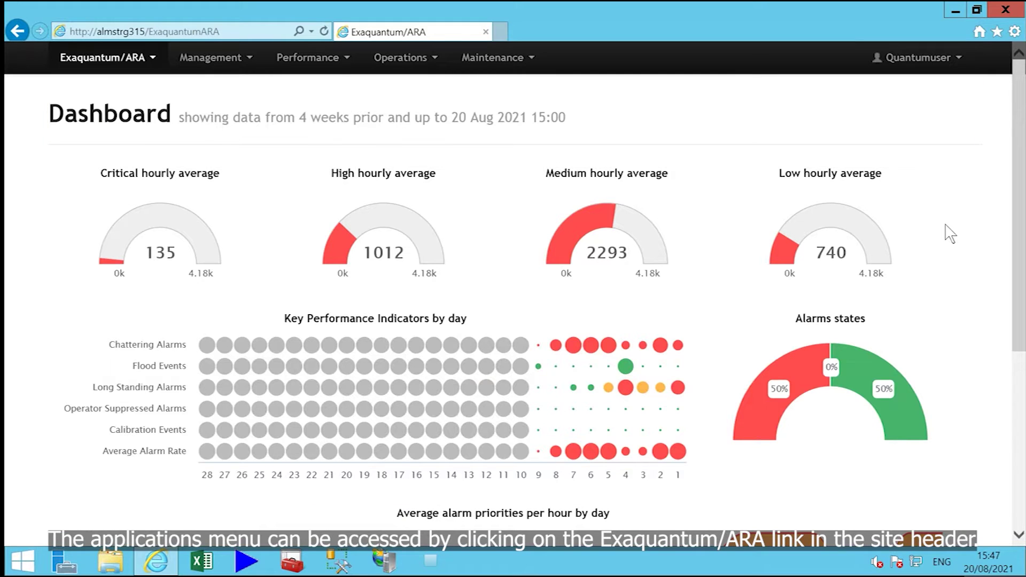
Browse the Management, Performance, Operations and Maintenance report lists, then show the user's language options.
click(152, 65)
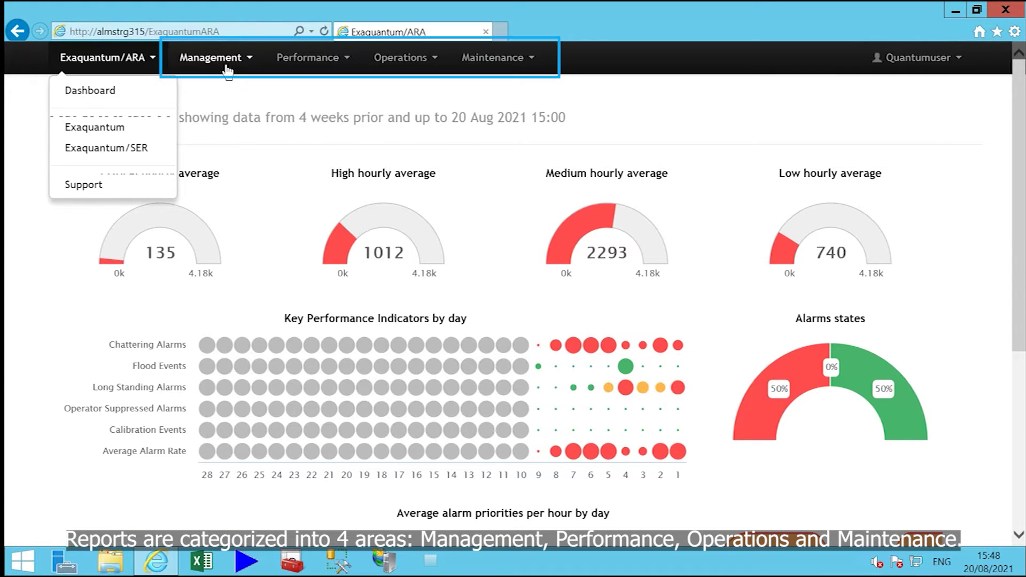
click(227, 69)
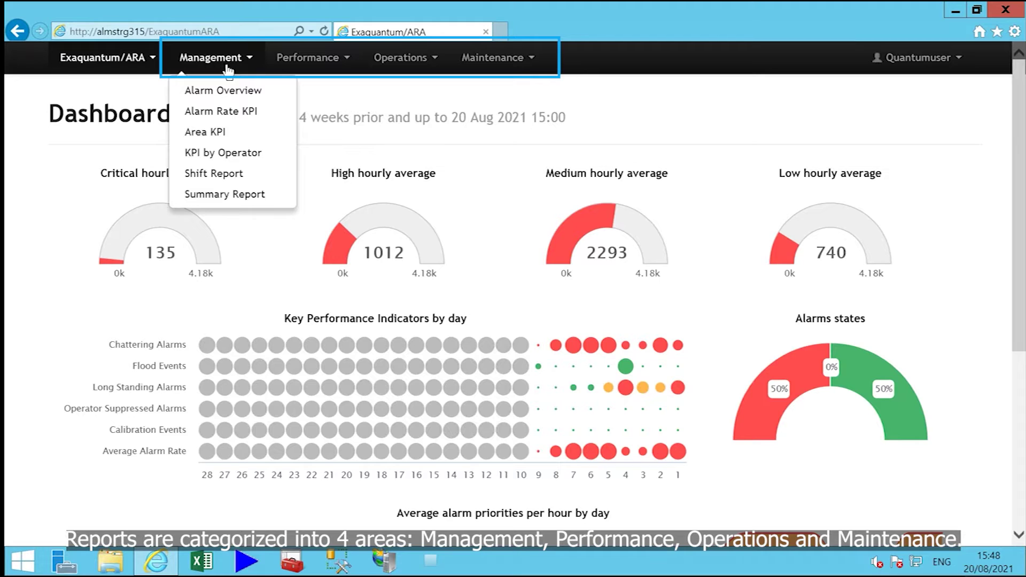
click(324, 65)
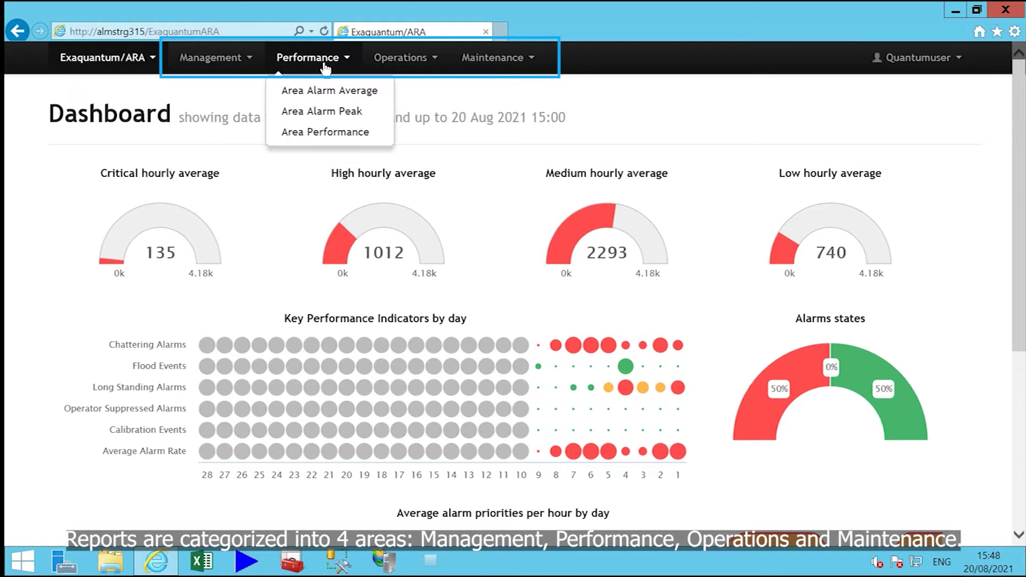
click(405, 67)
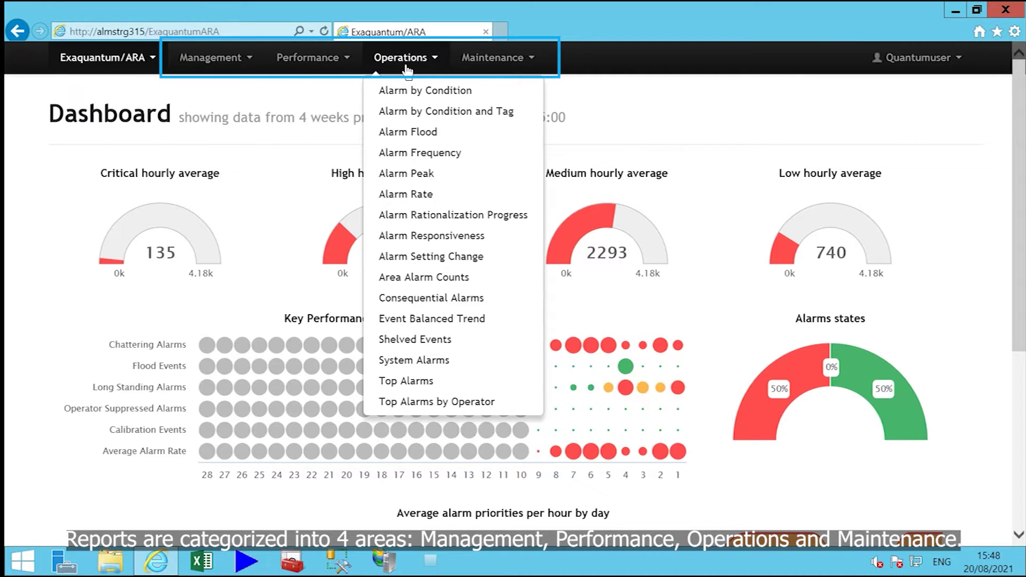
click(498, 65)
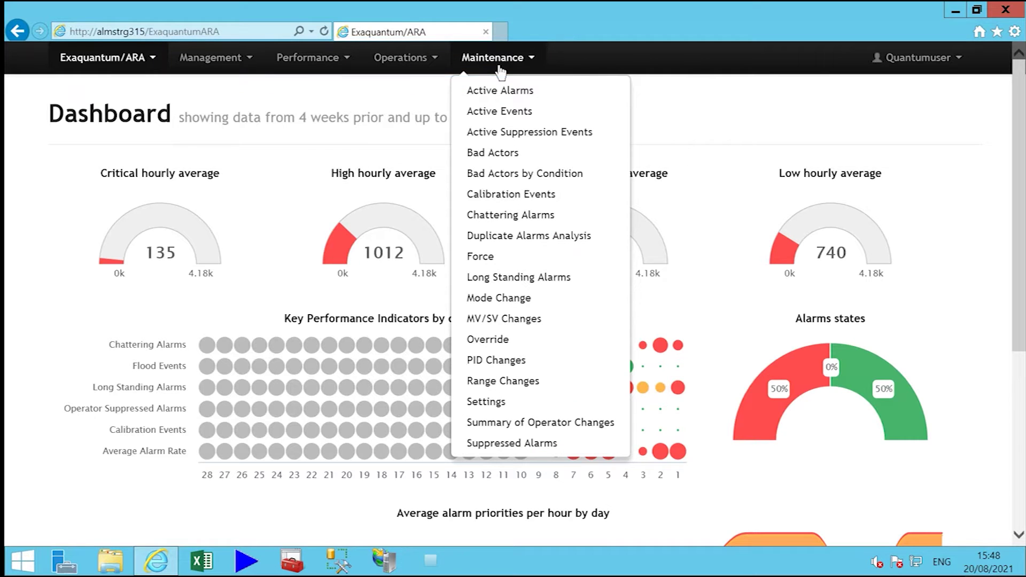
click(934, 67)
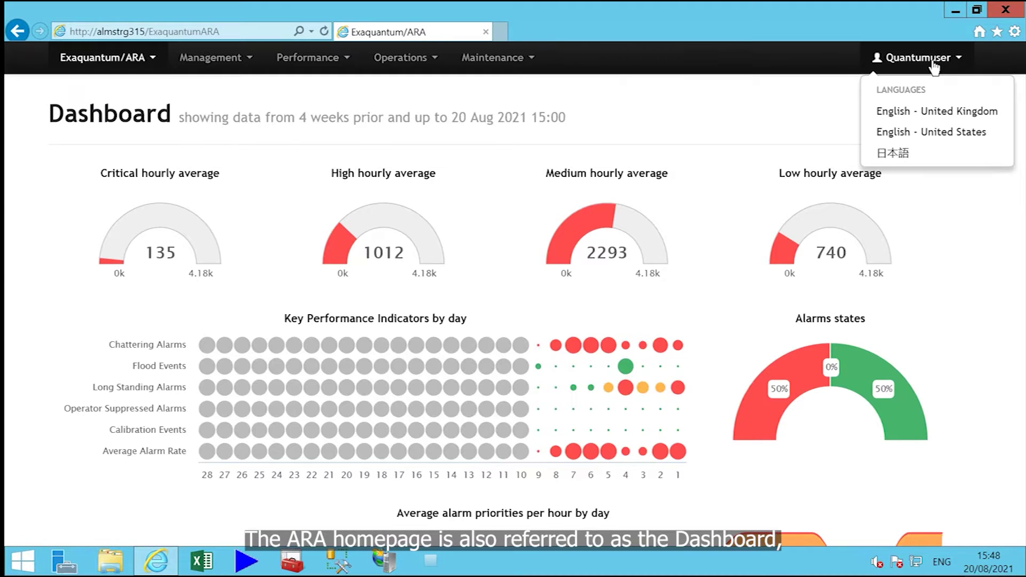
Close the language list and read the KPI values and Alarms states: Raised 50%, Acknowledged 0%, Return to Normal 50%.
click(933, 63)
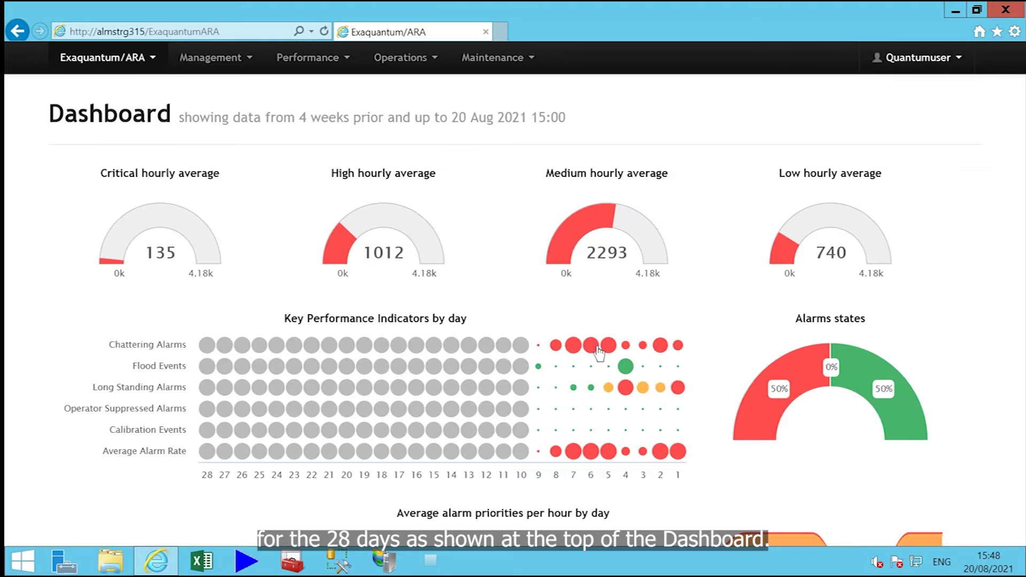
mouse_move(600, 353)
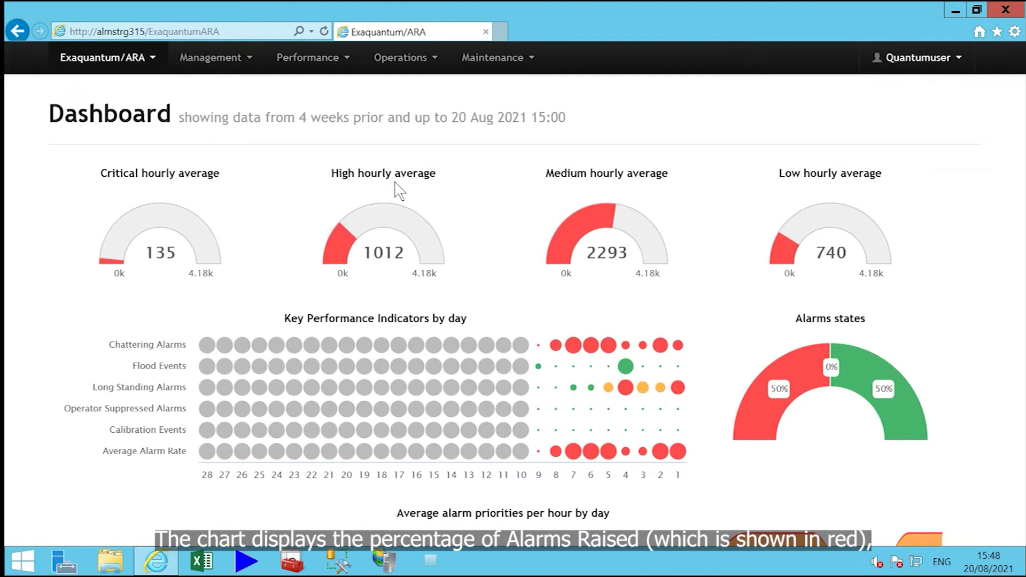
mouse_move(777, 390)
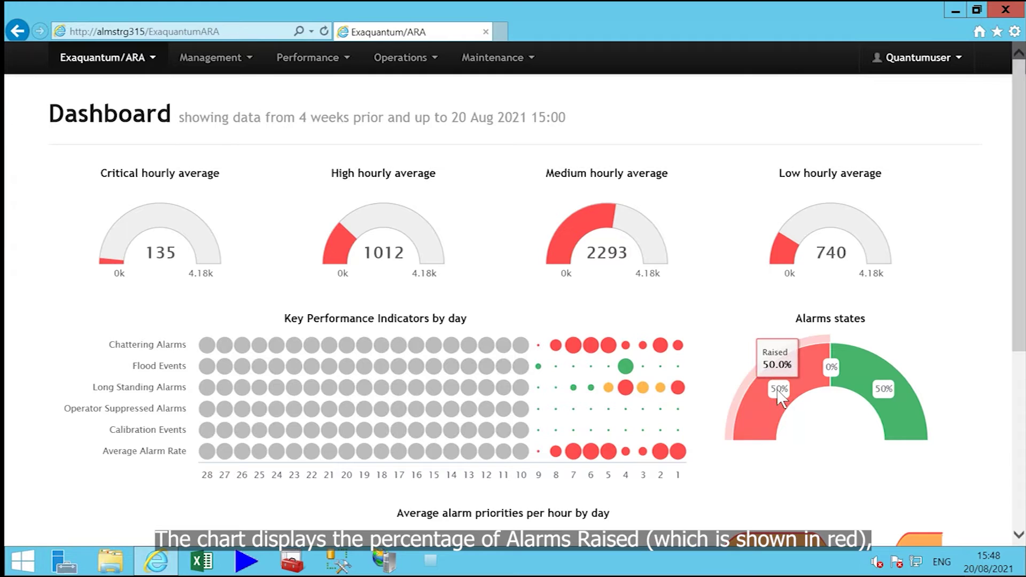
mouse_move(831, 369)
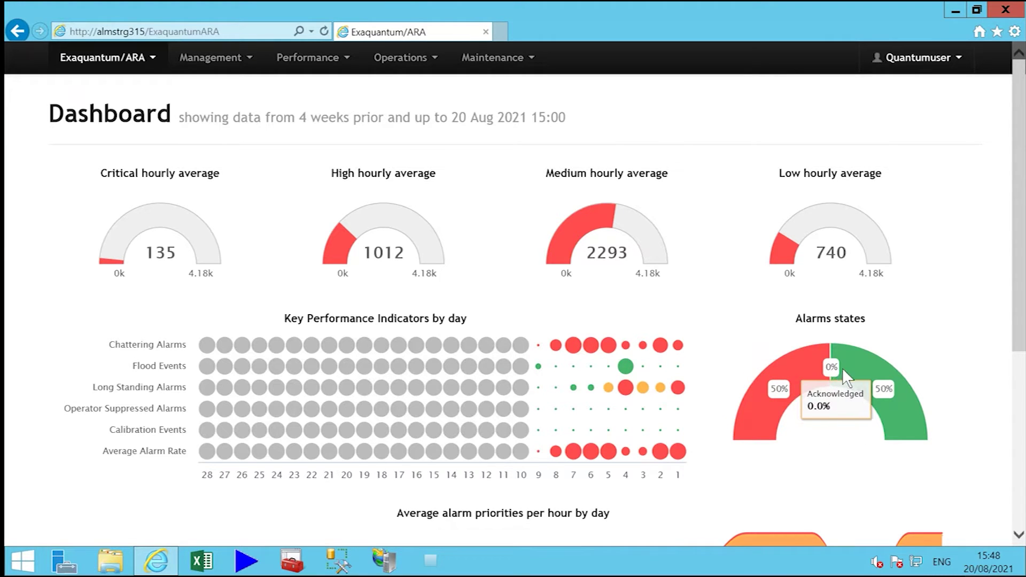
mouse_move(882, 387)
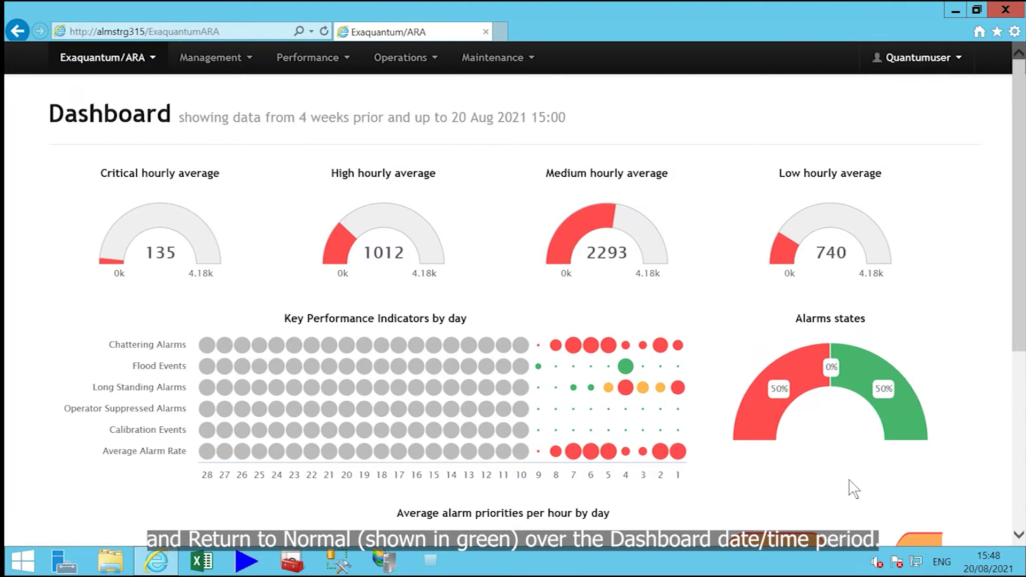
Scroll down the Dashboard to review the alarm priority area chart and alarm tables.
scroll(853, 487, down, 2)
scroll(853, 487, down, 6)
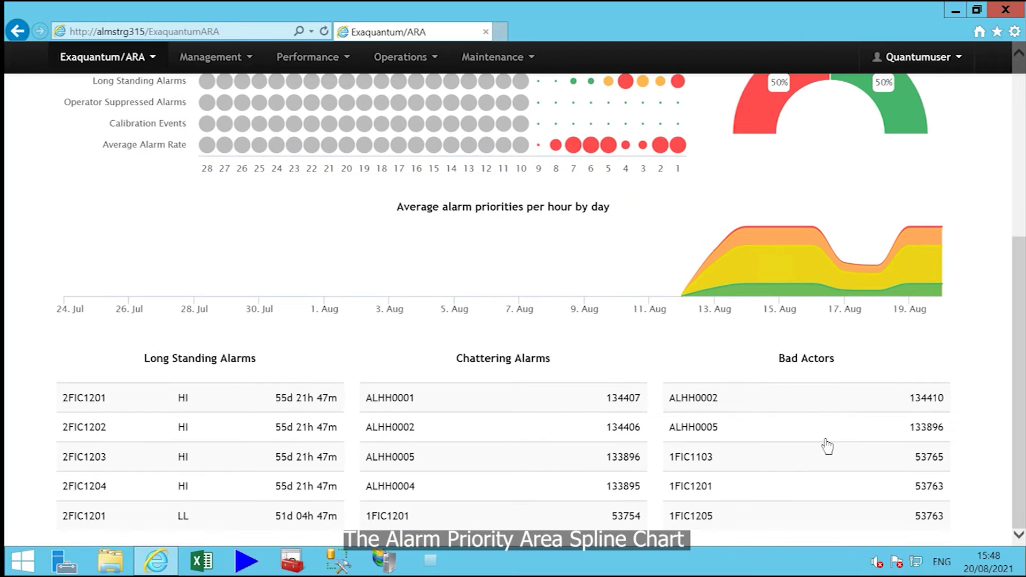
mouse_move(787, 265)
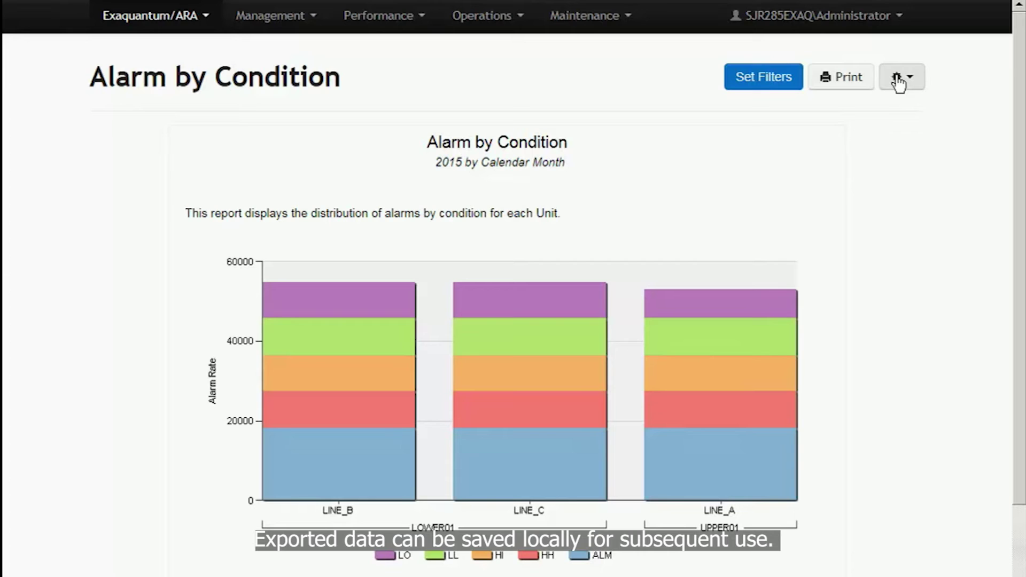
click(898, 80)
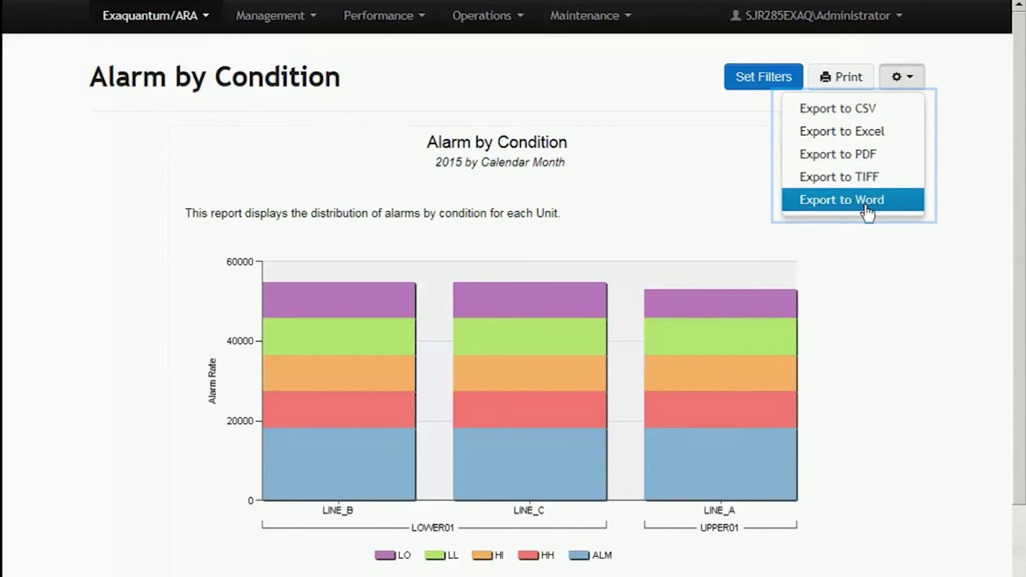
click(942, 120)
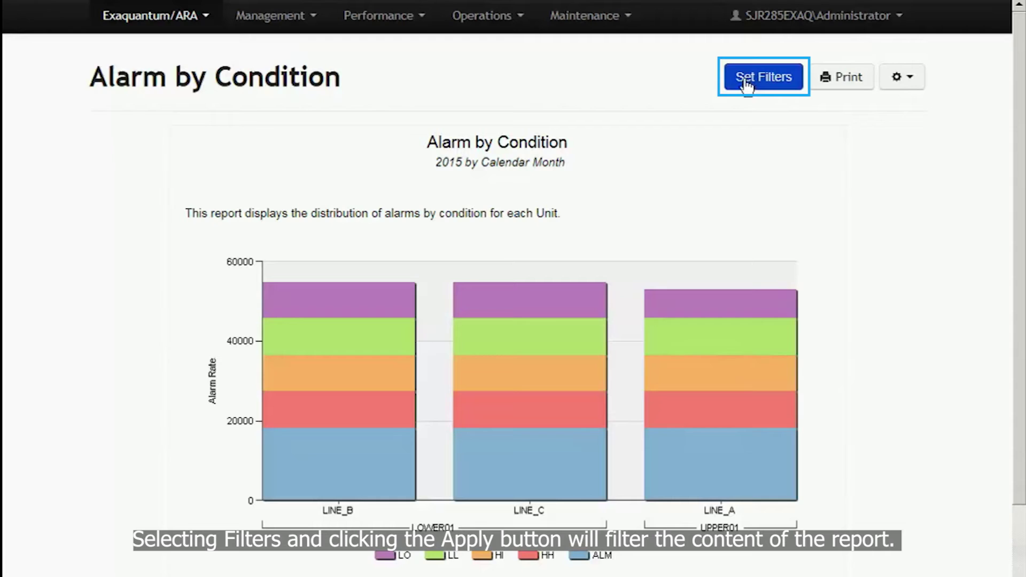
In the report filters, keep Suppression Type as All Unsuppressed Alarms.
click(746, 81)
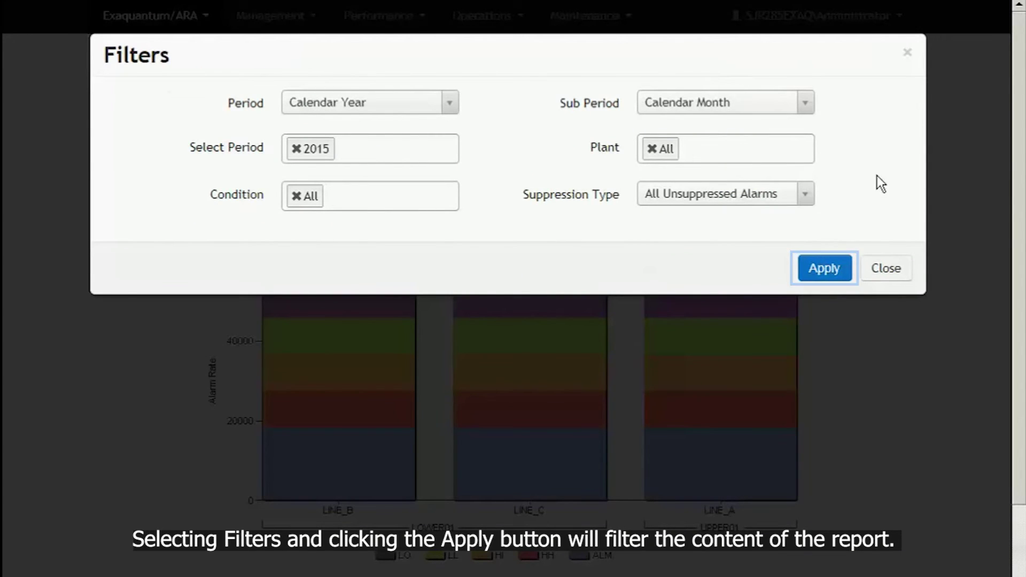
click(804, 198)
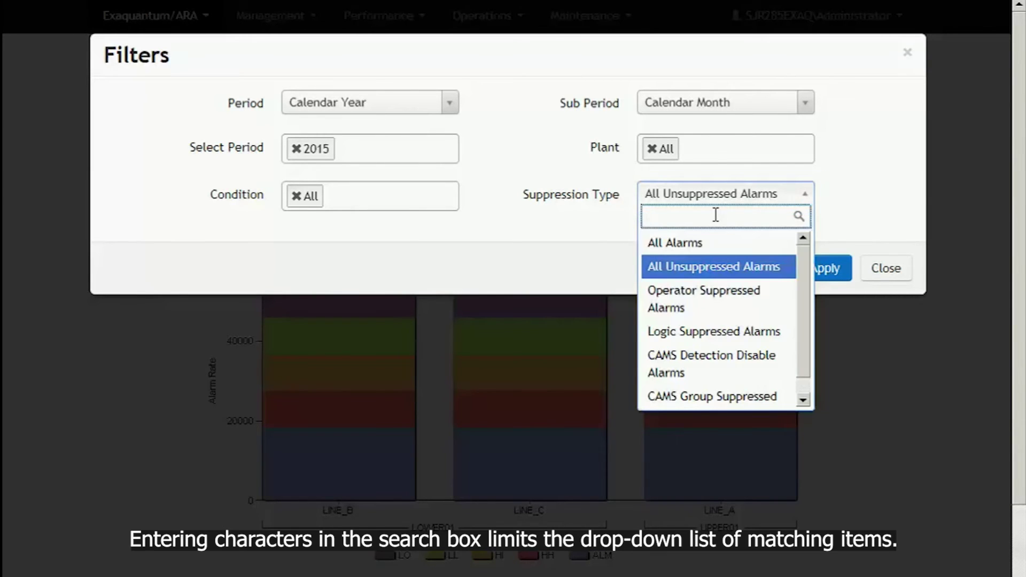
text(op)
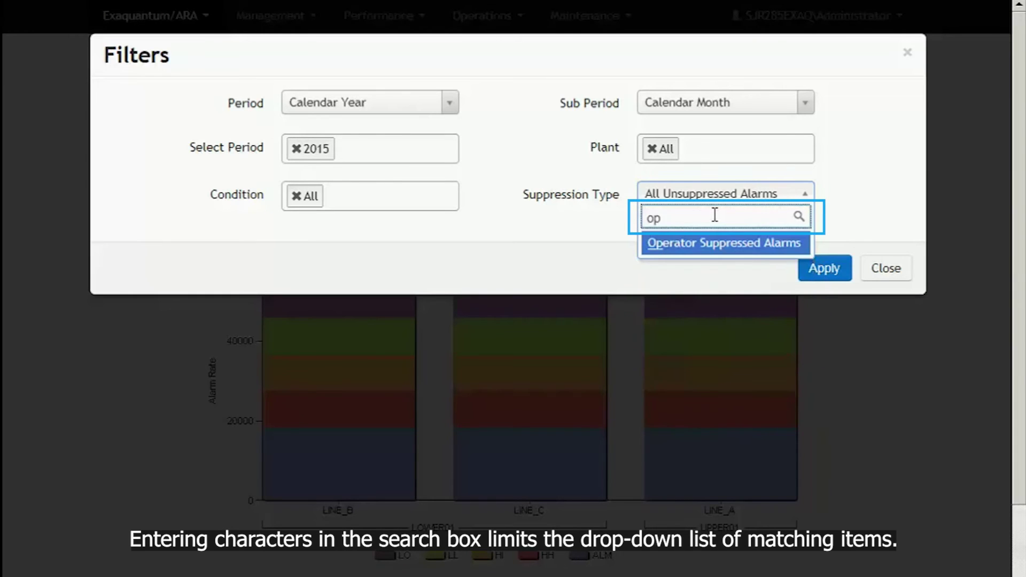
key(BackSpace)
key(BackSpace)
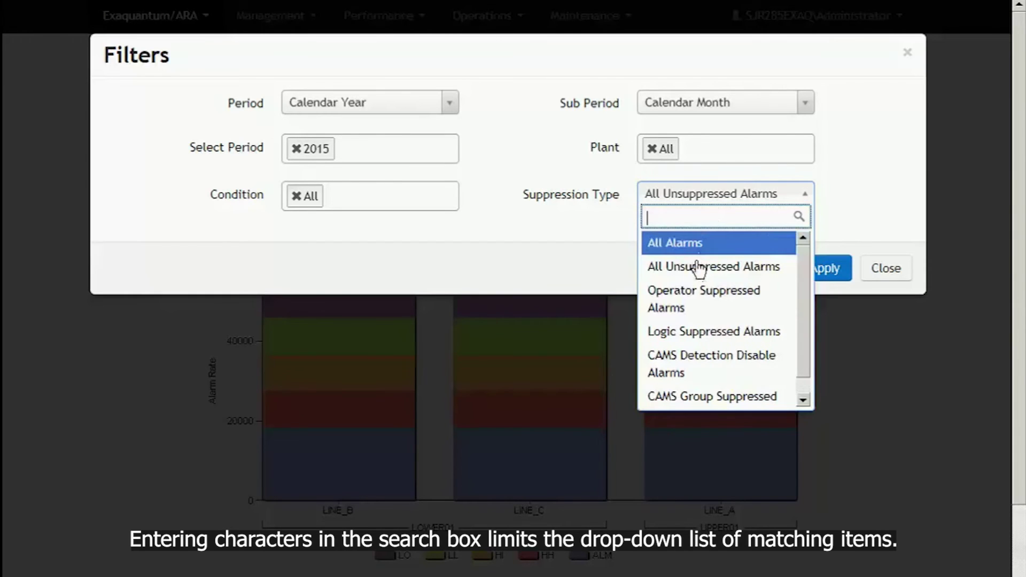
click(690, 265)
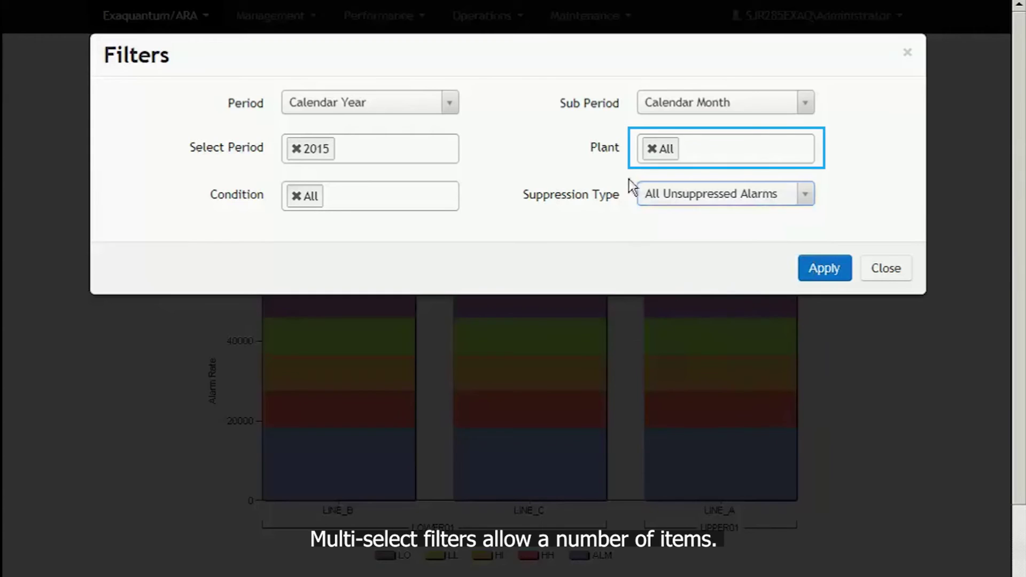
Replace the All plant selection with LINE_B and LINE_C.
click(652, 151)
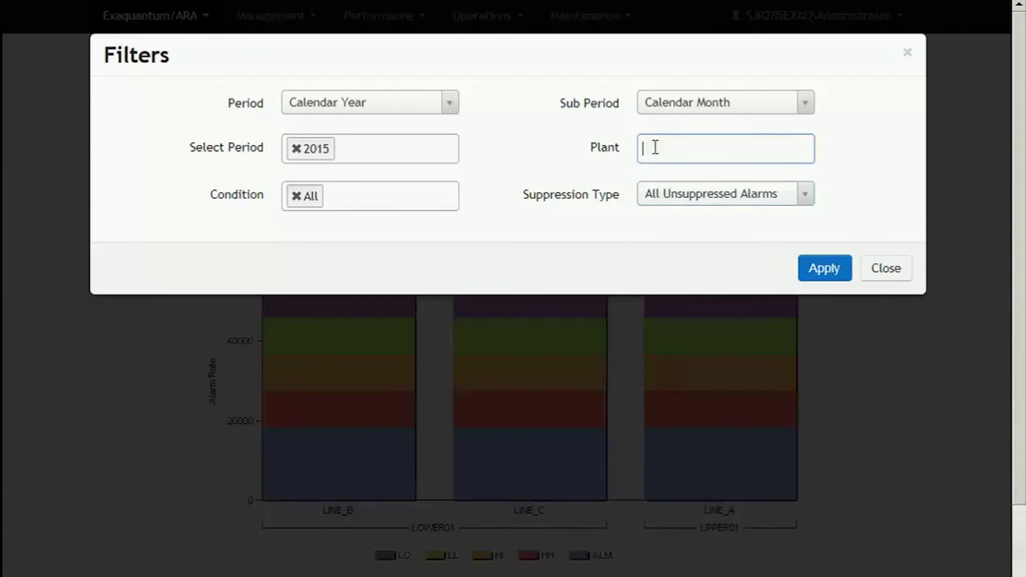
click(680, 152)
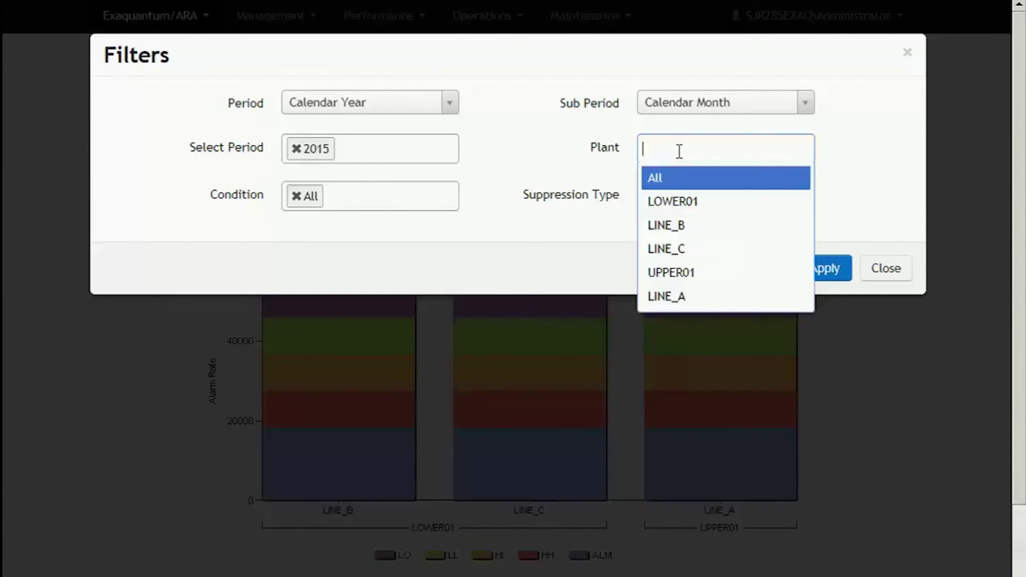
click(663, 227)
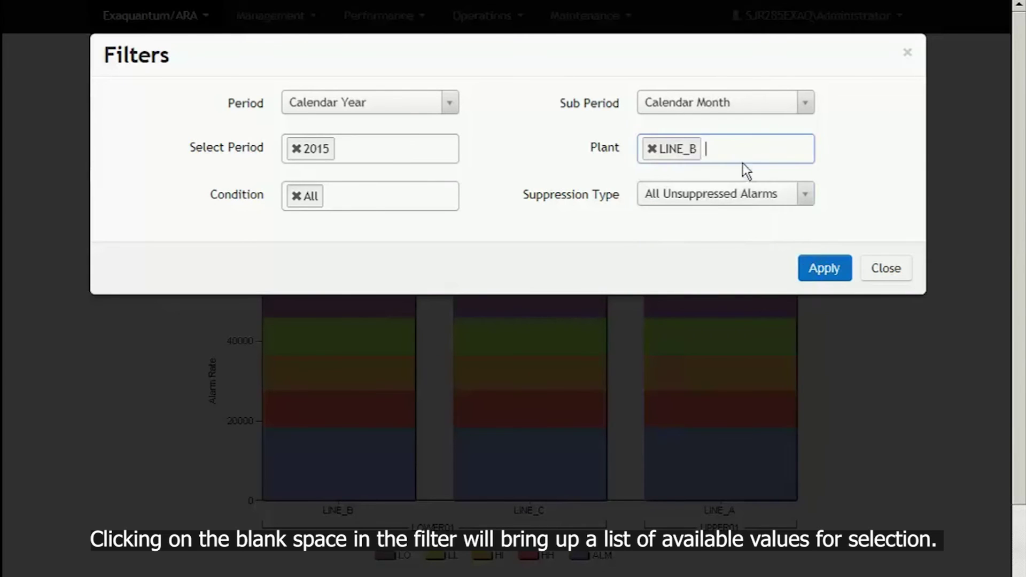
click(740, 149)
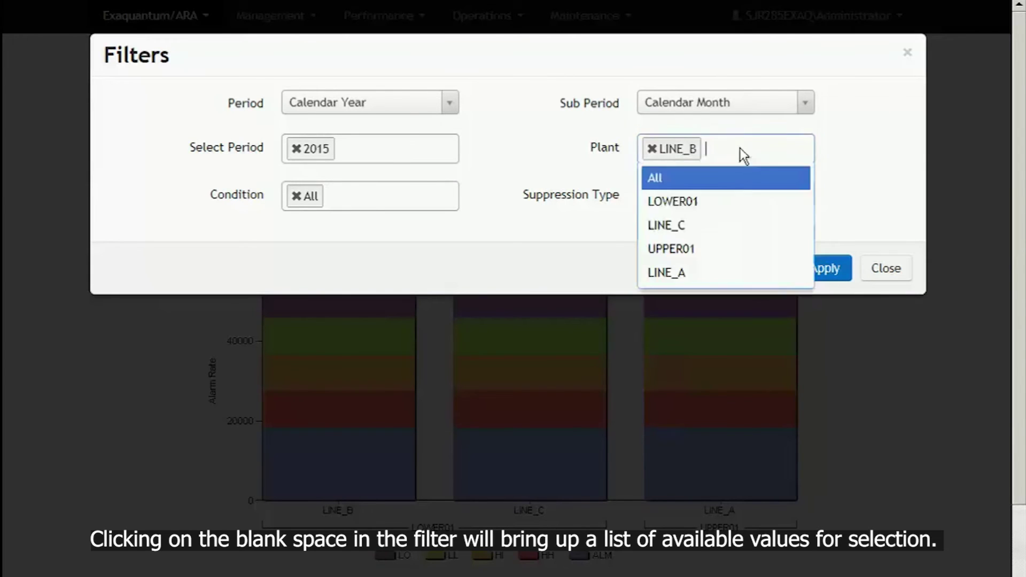
click(684, 229)
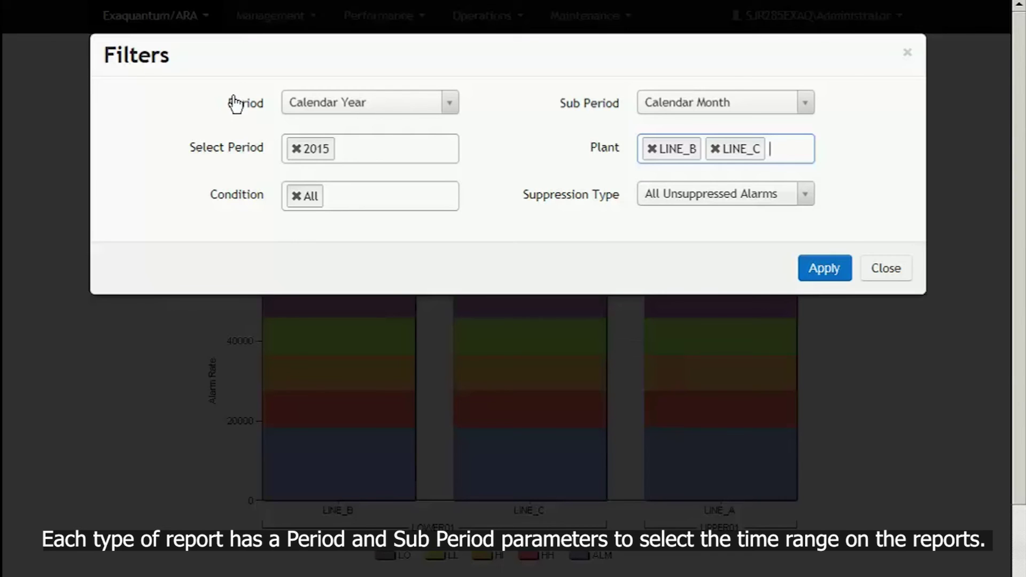
Set Period to Calendar Month with Calendar Day sub period and apply the filters.
click(452, 104)
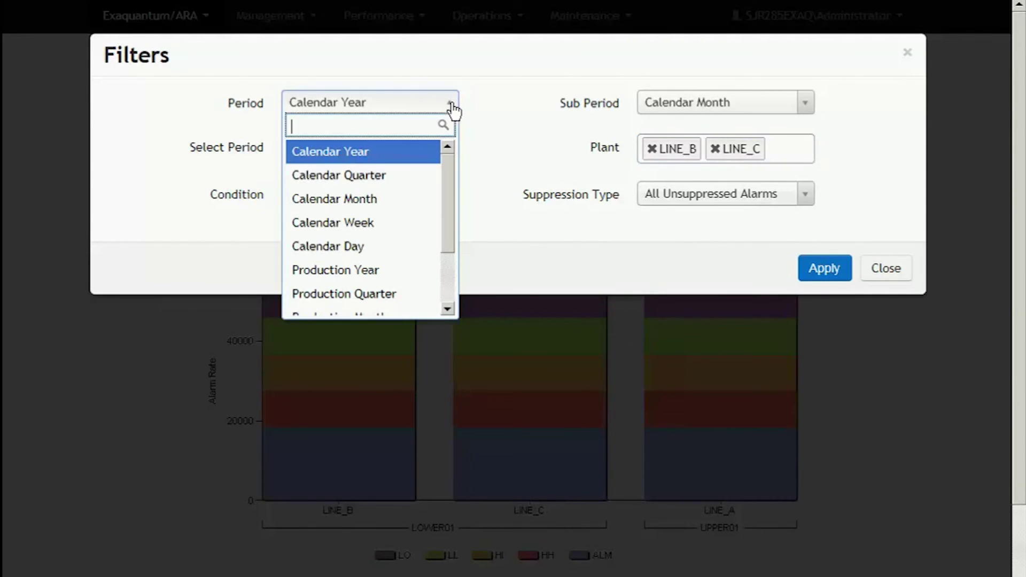
click(357, 206)
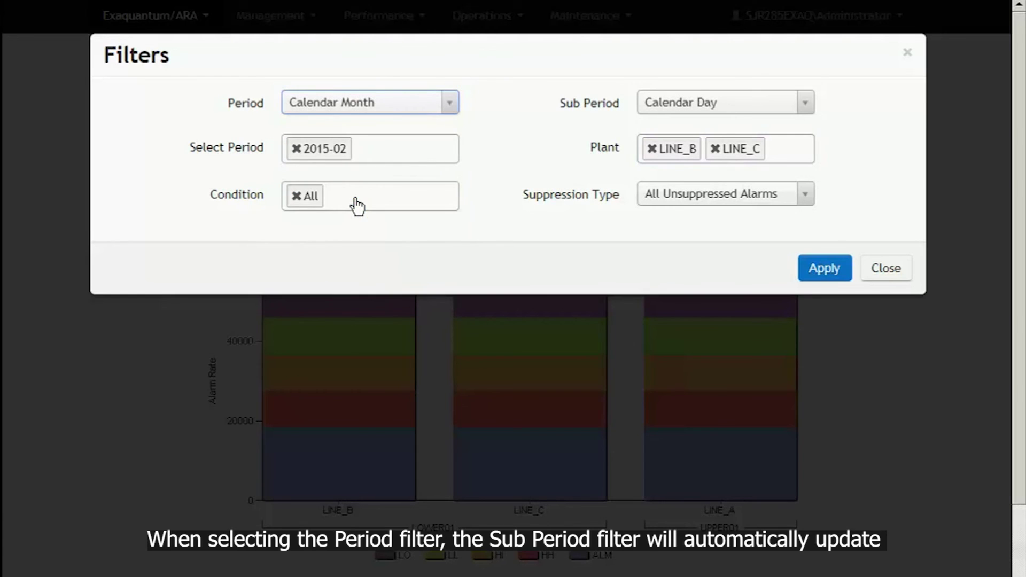
click(805, 106)
click(805, 108)
click(826, 277)
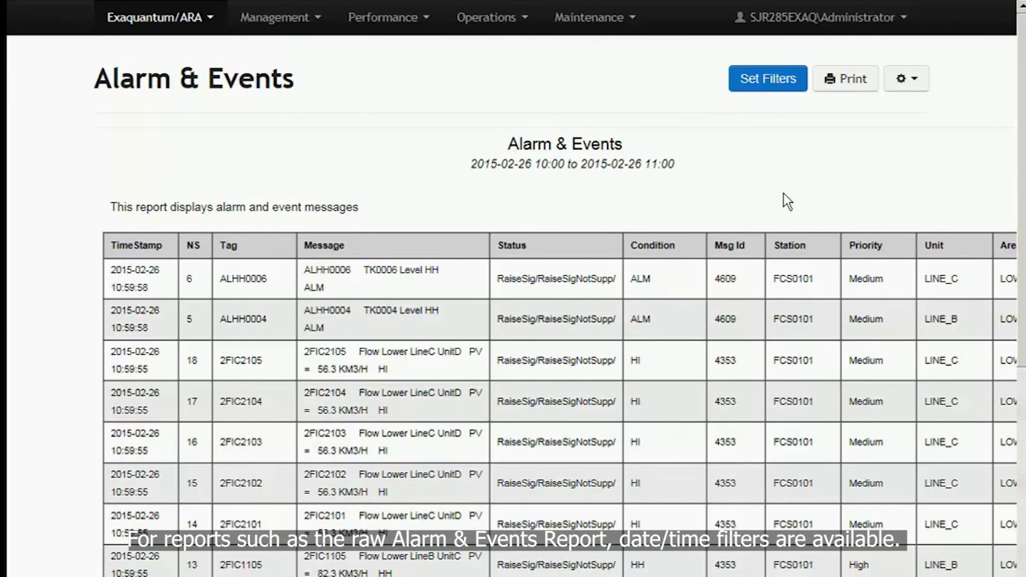
click(786, 83)
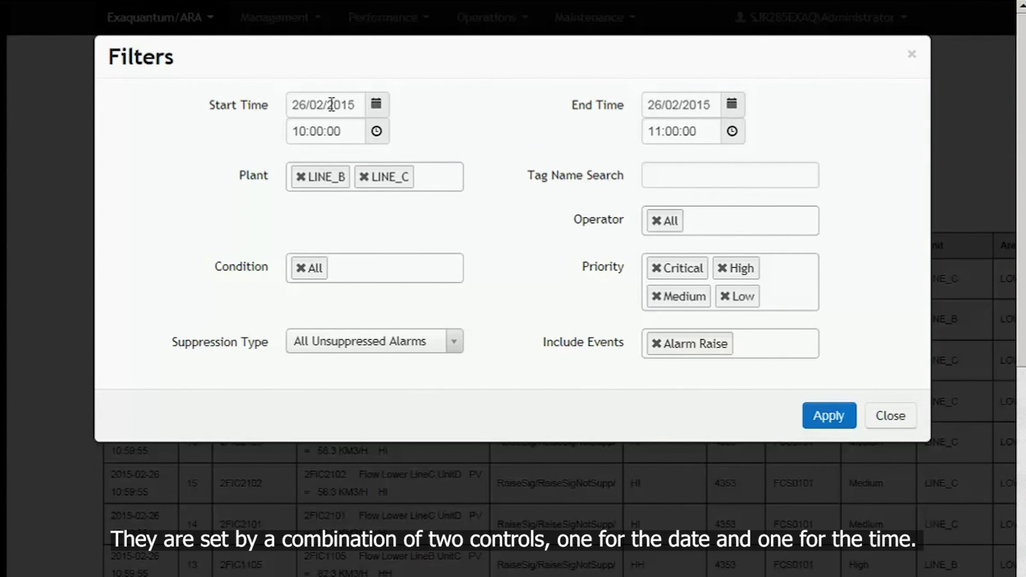
click(375, 105)
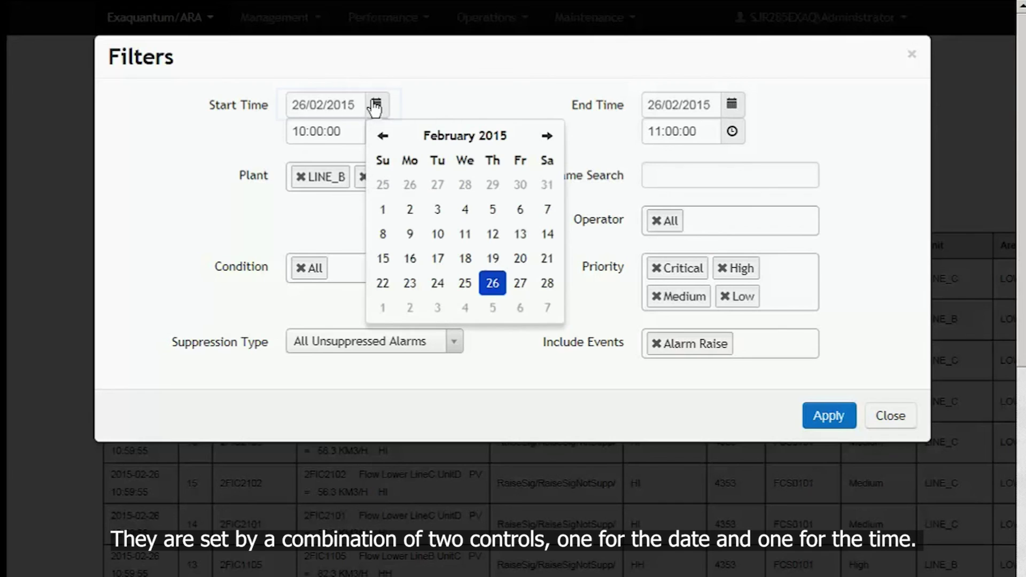
click(360, 131)
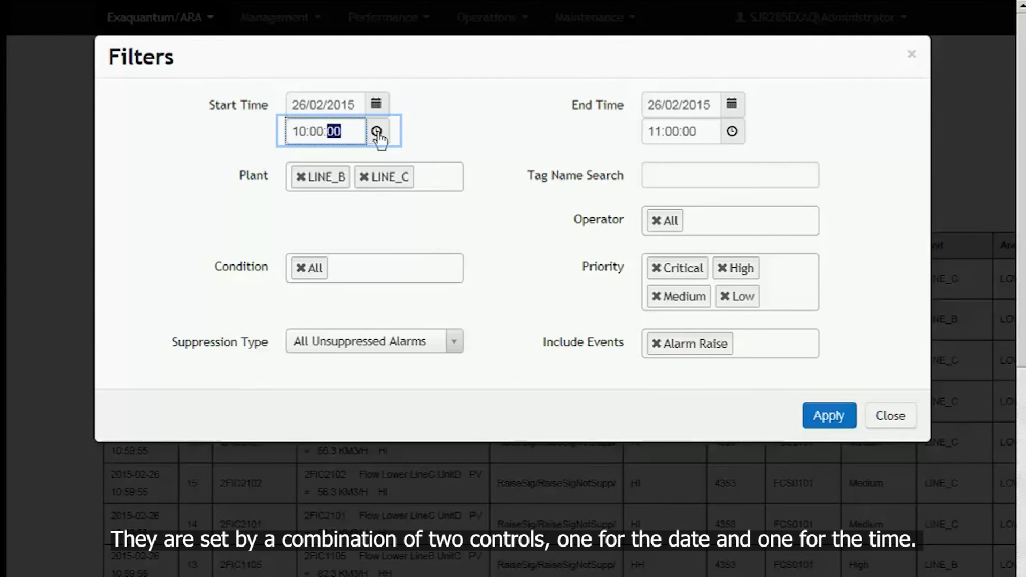
click(376, 132)
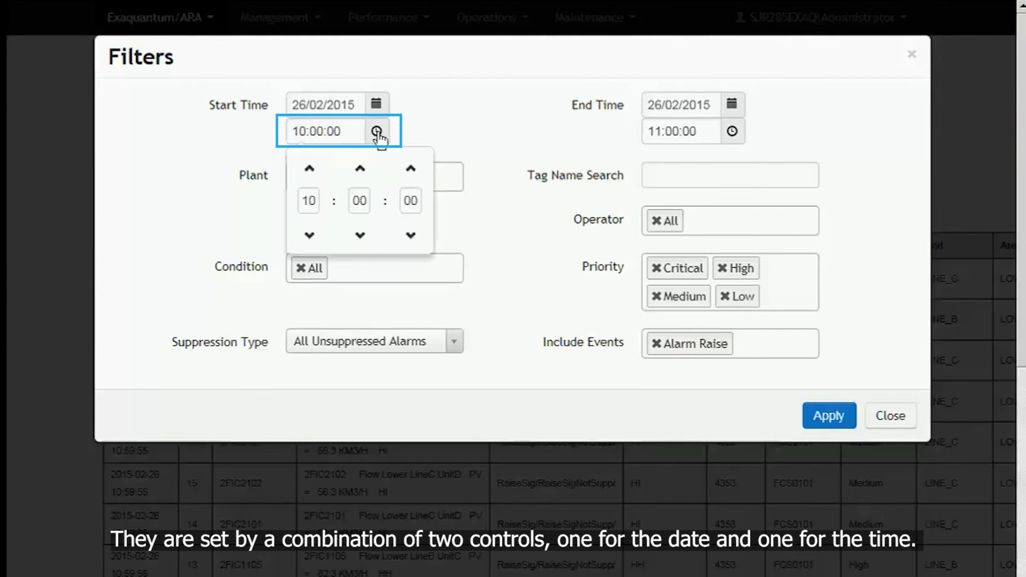
click(823, 416)
scroll(513, 289, down, 15)
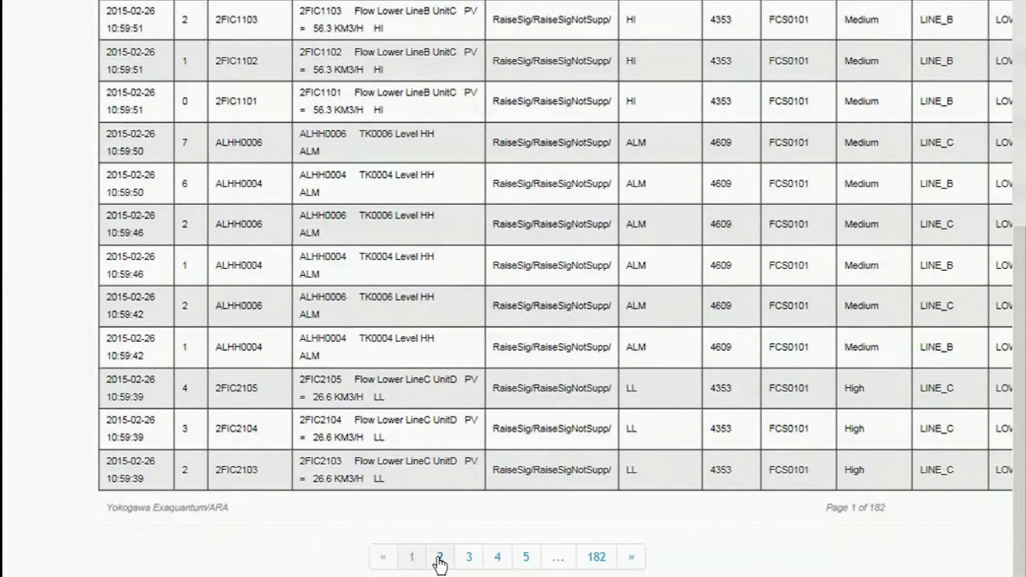
On page 2, drill from the 2015-02 row into the 26 Feb 2015 10:00–11:00 Alarm & Events messages.
click(440, 559)
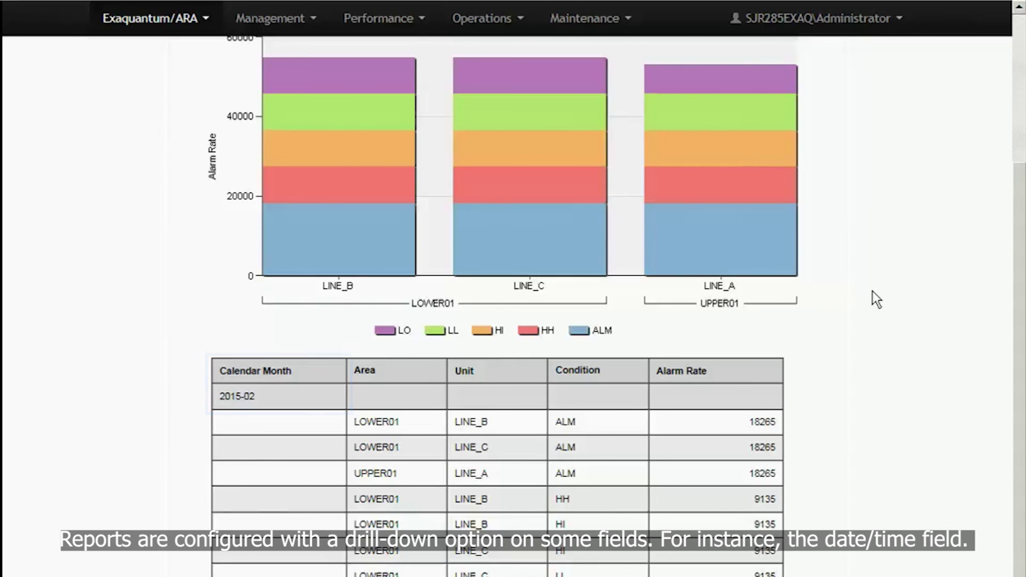
click(247, 401)
click(225, 170)
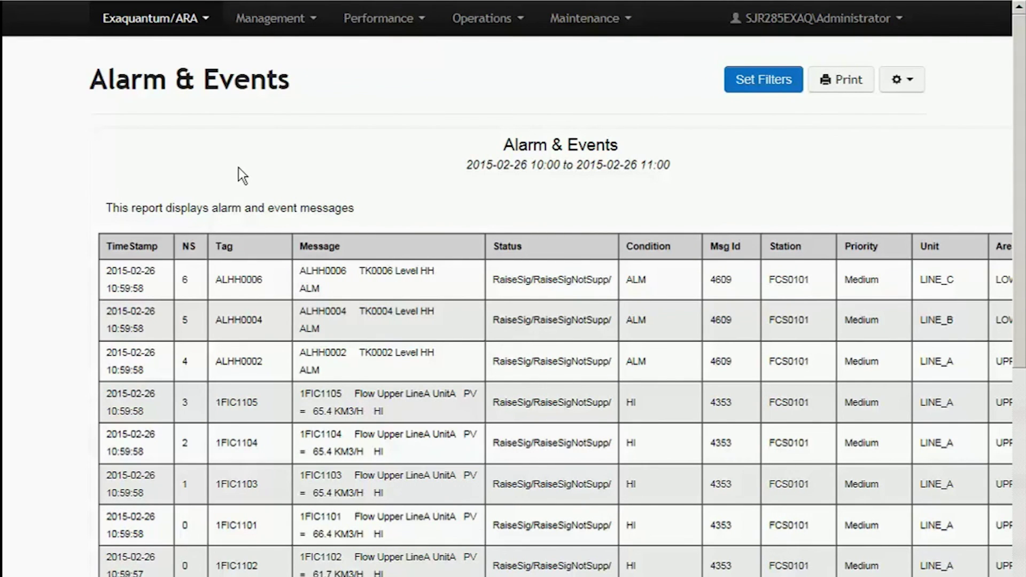
Open Alarm by Condition and Tag, set Suppression Type to All Alarms, and apply.
click(506, 20)
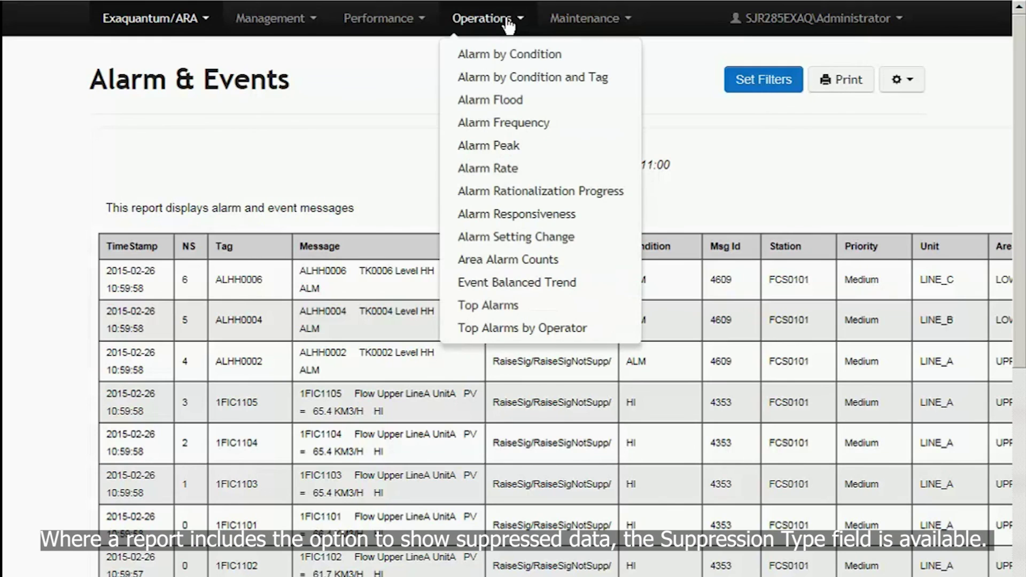
click(513, 84)
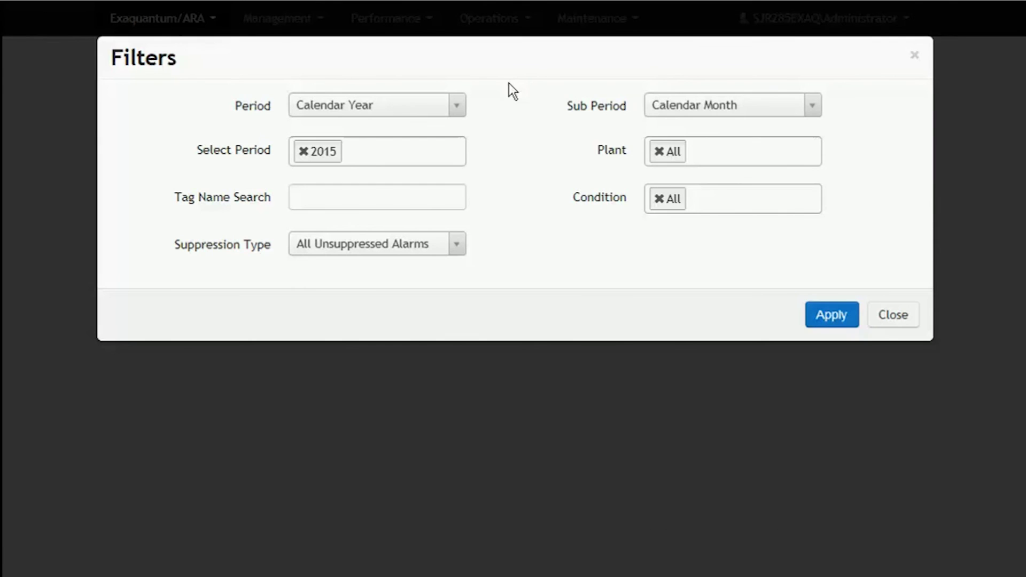
click(457, 249)
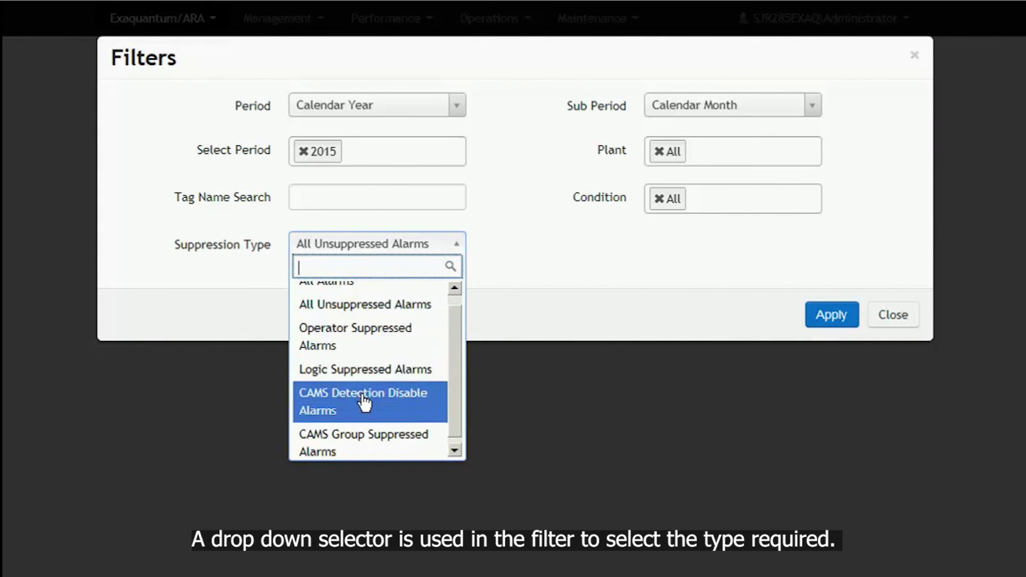
click(363, 306)
click(443, 249)
click(379, 296)
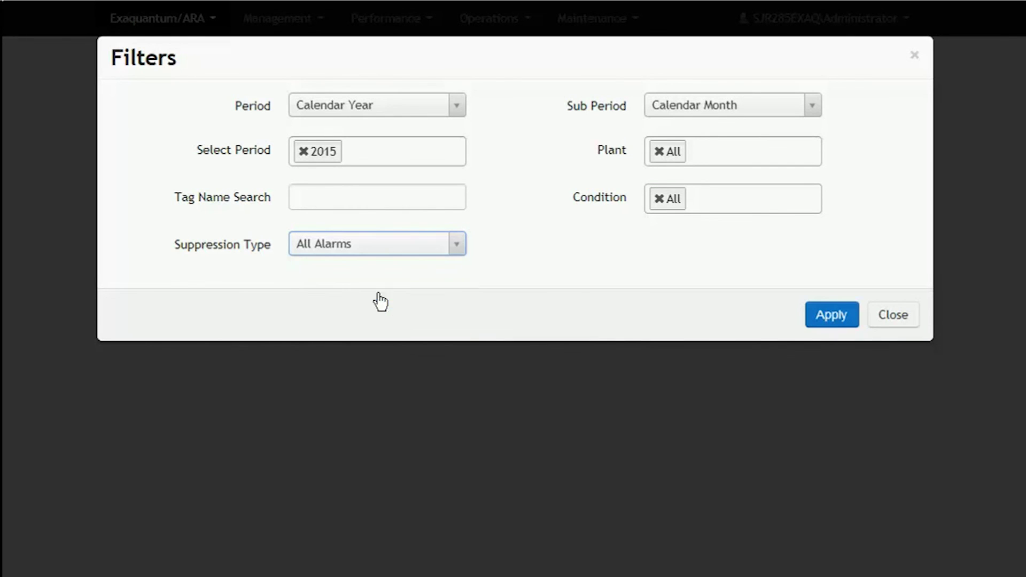
click(811, 326)
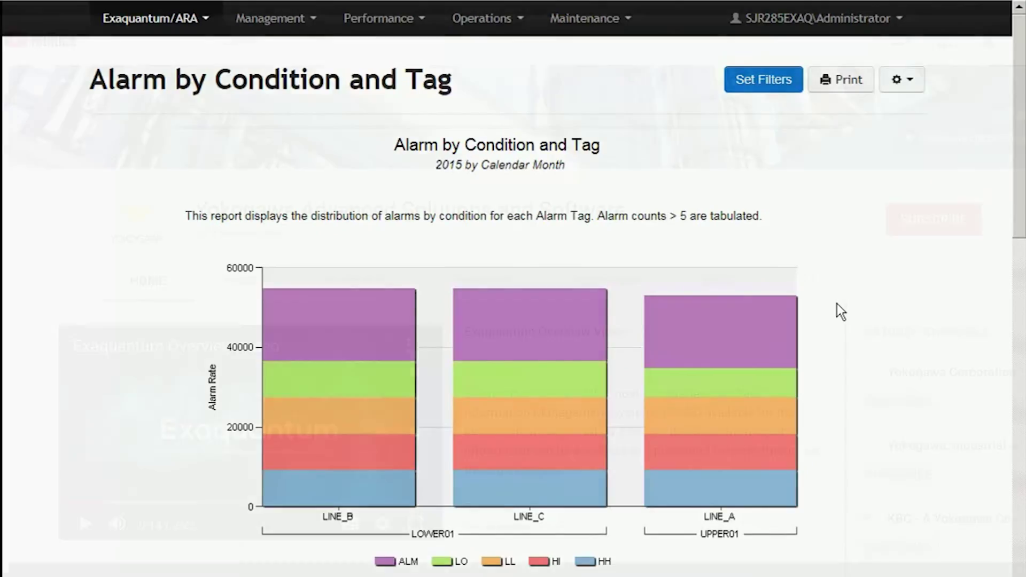